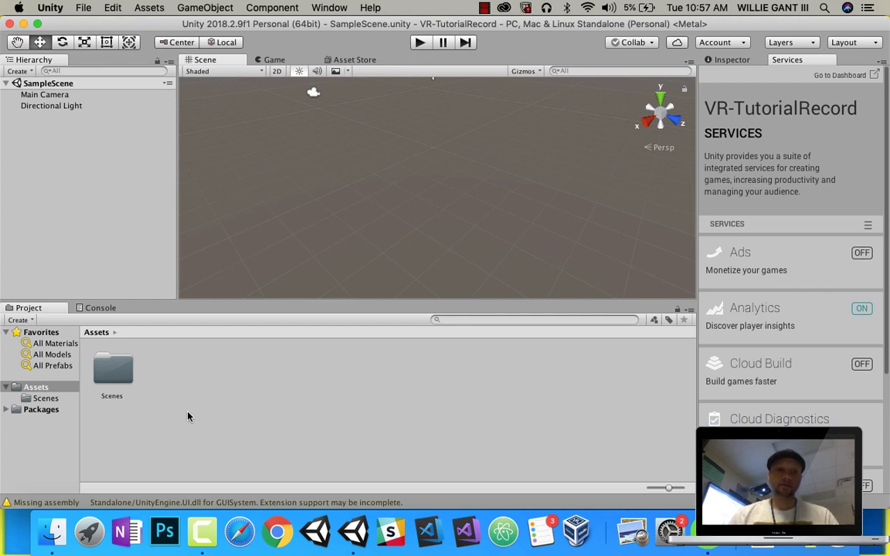
- Create an empty GameObject in the Hierarchy and rename it Table
right_click(44, 130)
click(88, 242)
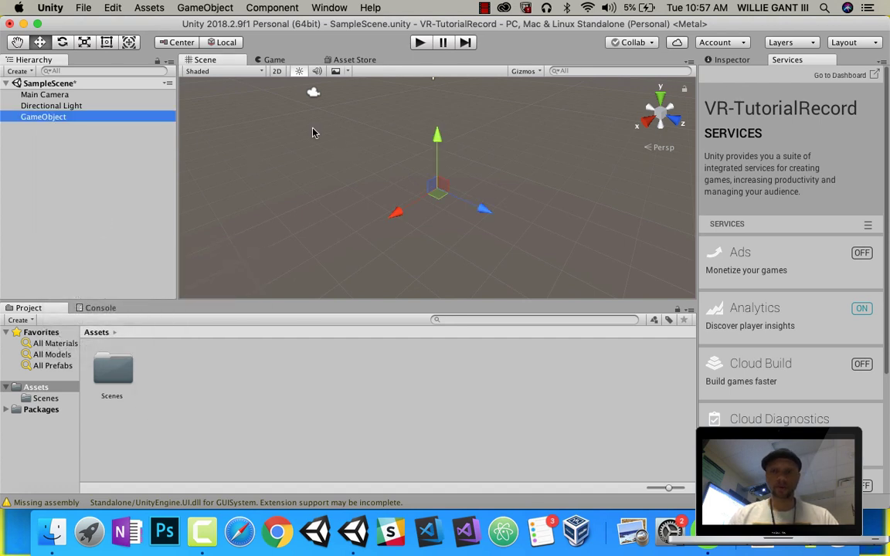
click(729, 59)
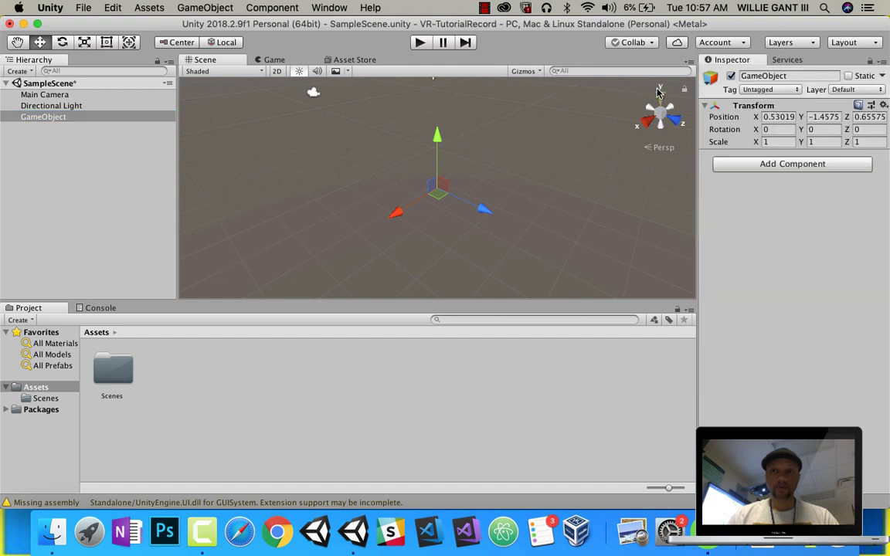
click(784, 76)
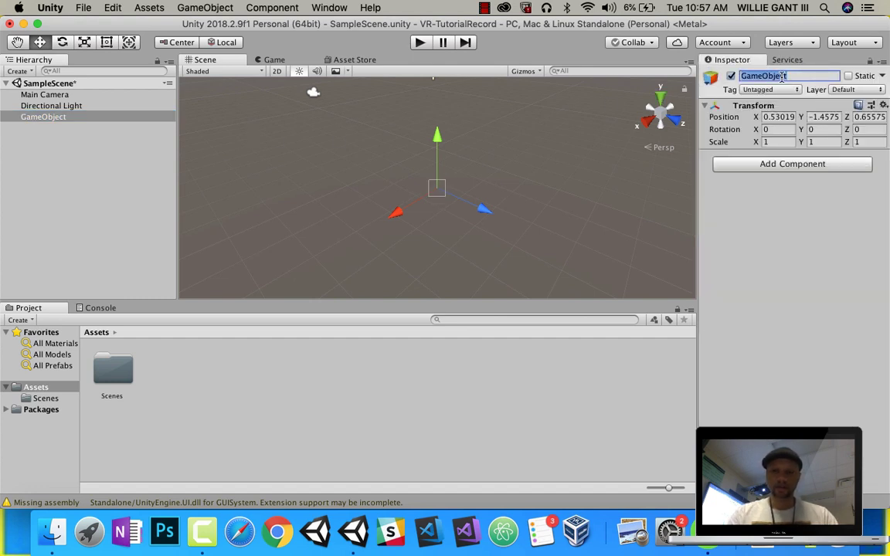
text(Tak)
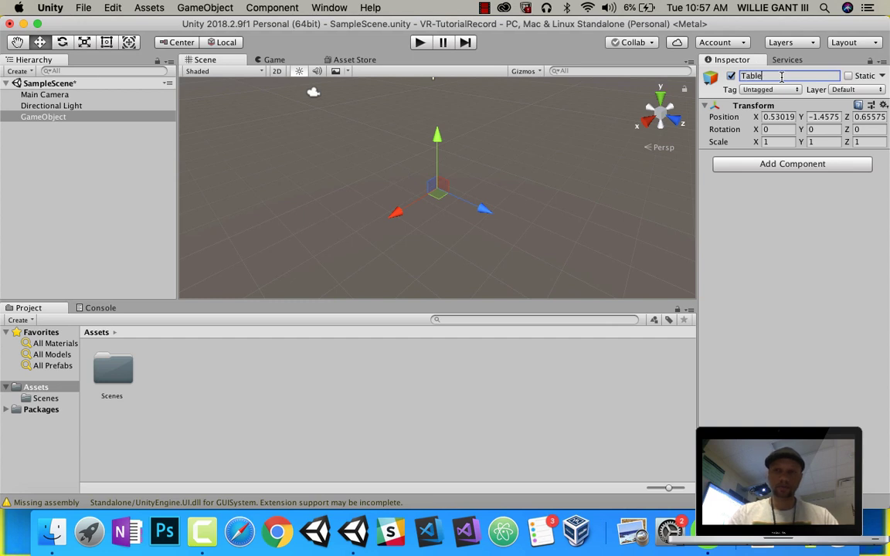
key(Return)
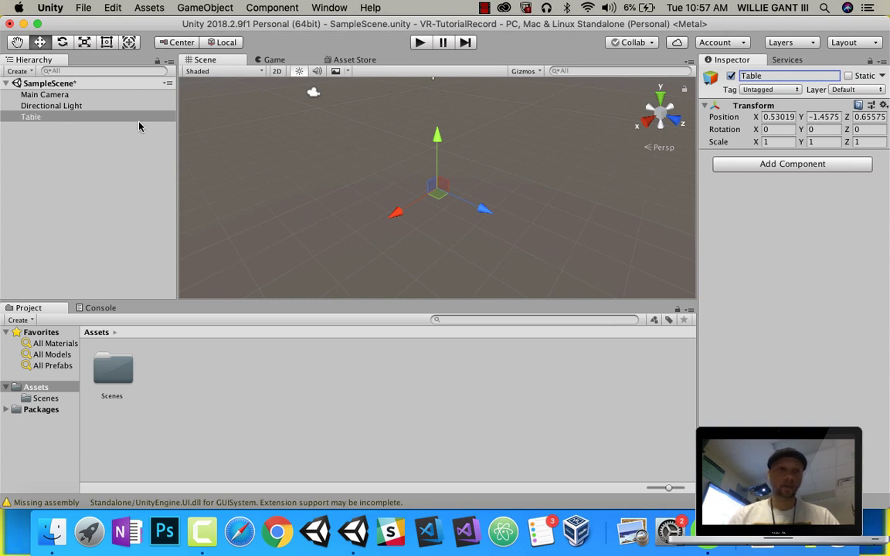
- Add a Cube as a child of Table and scale it to 10 × 1 × 10
right_click(46, 124)
mouse_move(128, 243)
click(203, 246)
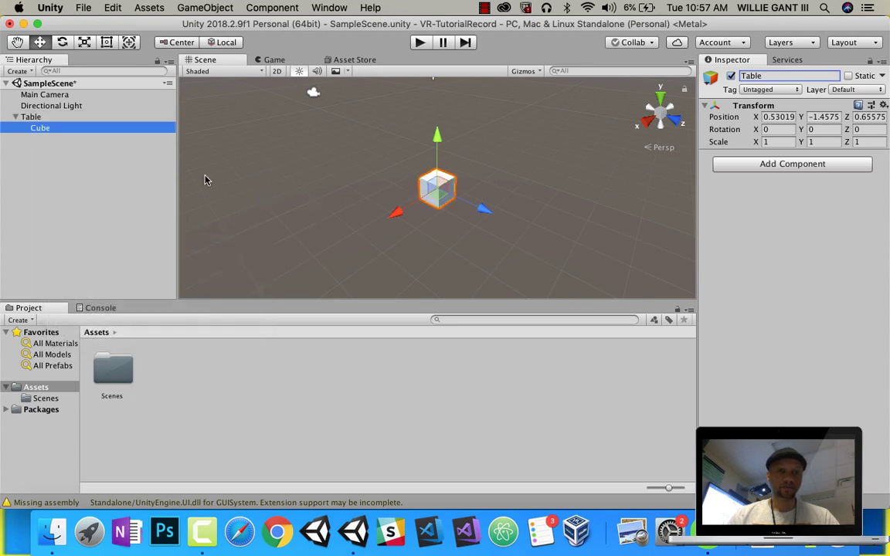
click(772, 142)
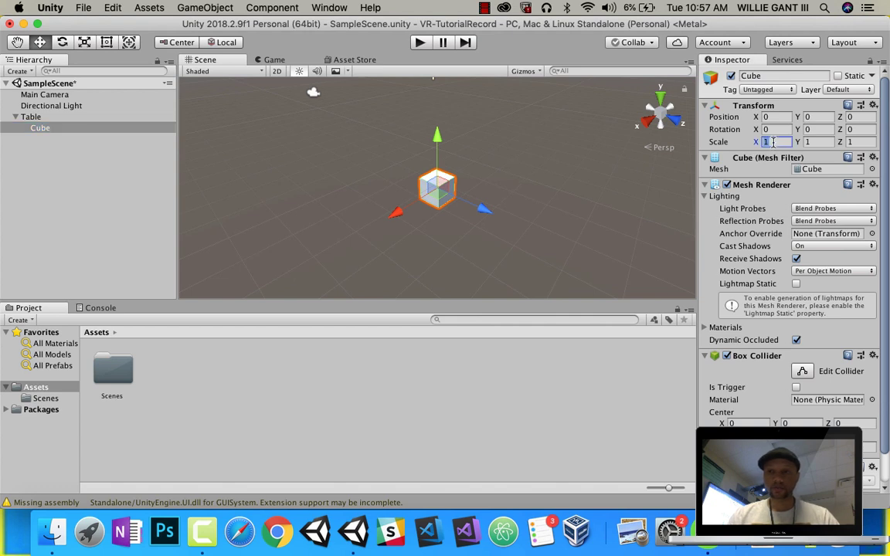
text(10)
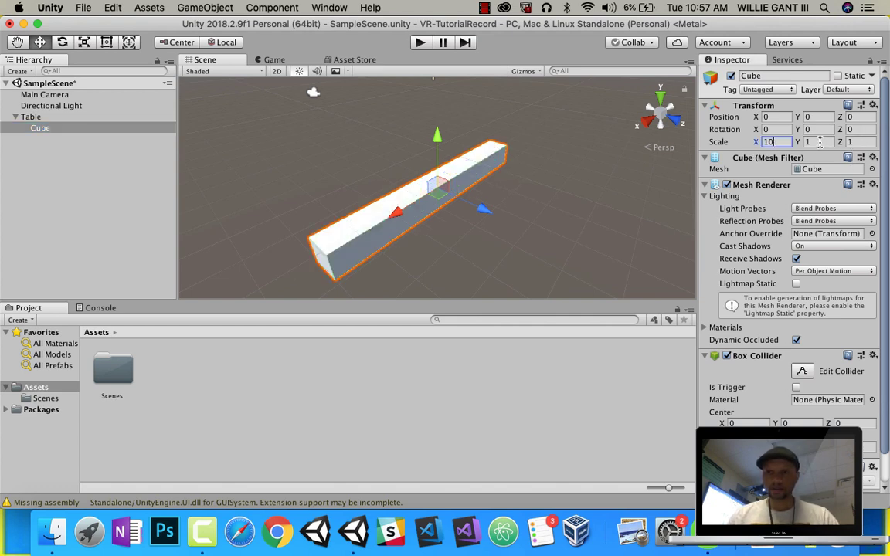
click(858, 142)
text(10)
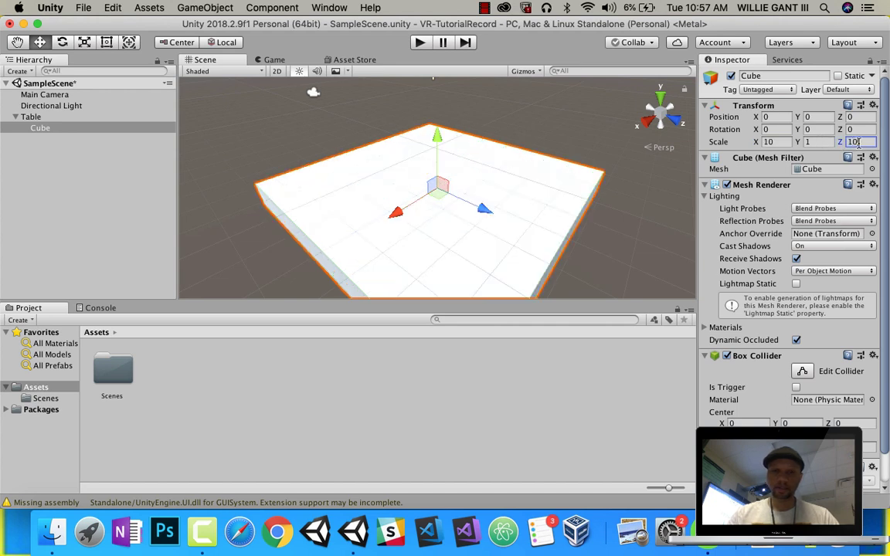
scroll(401, 194, up, 1)
scroll(408, 194, down, 2)
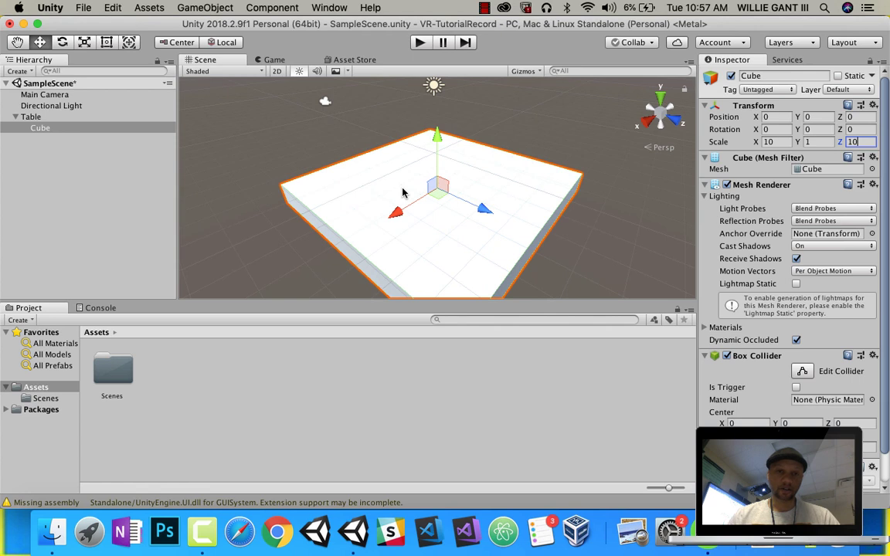
- Rename the slab cube to Floor
click(765, 76)
text(Floor)
key(Return)
- Add a second cube under Table, scaled 10 × 1 × 0.5, at Y 1.04 and Z -5
right_click(35, 120)
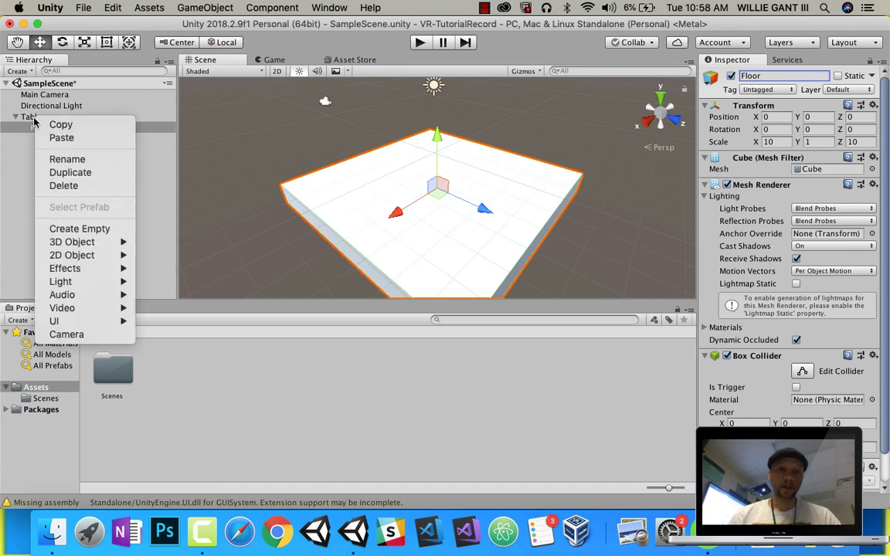
mouse_move(98, 244)
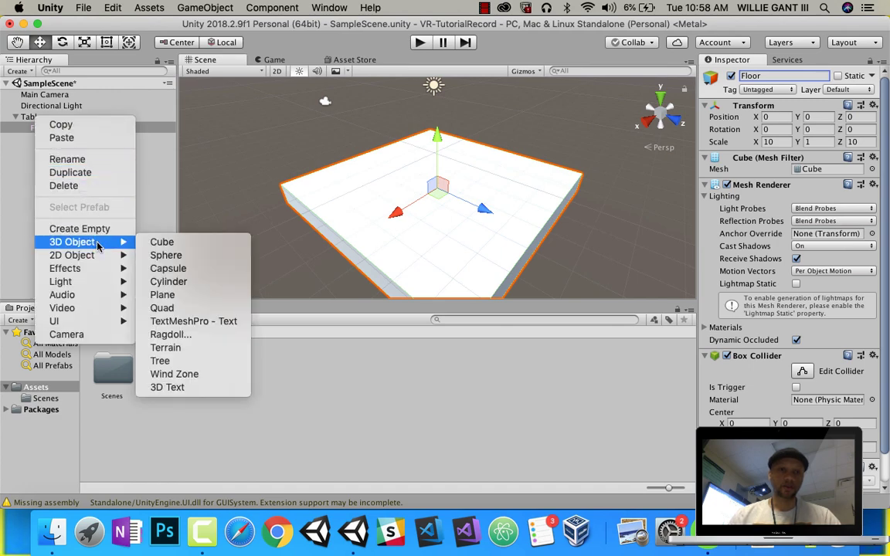
click(159, 242)
drag(435, 145, 431, 122)
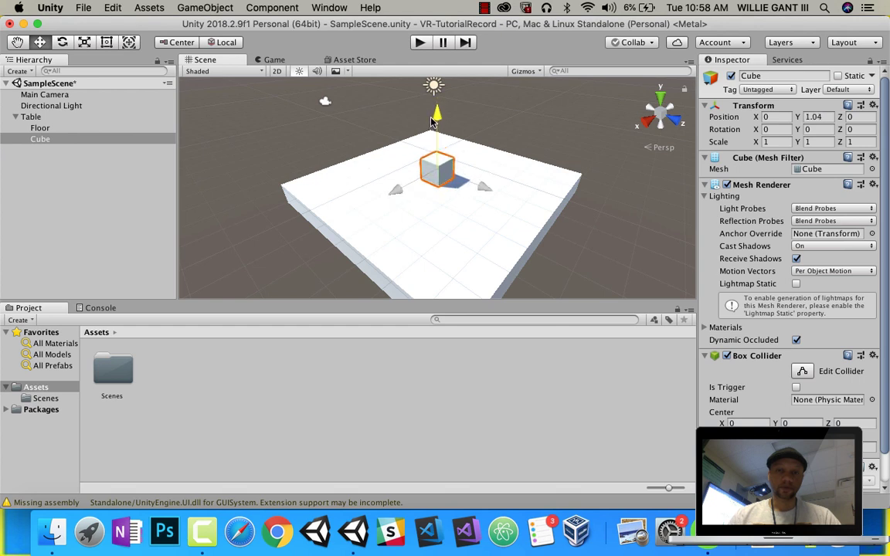
click(777, 141)
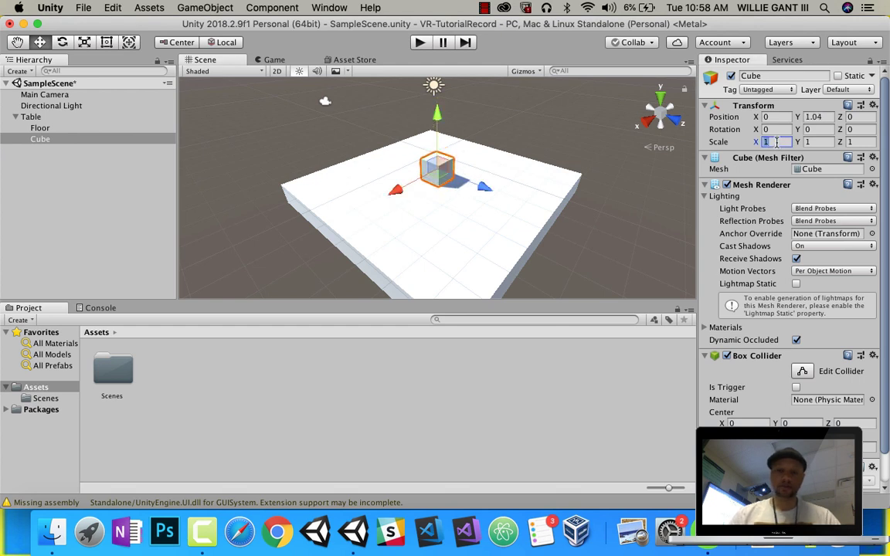
text(10)
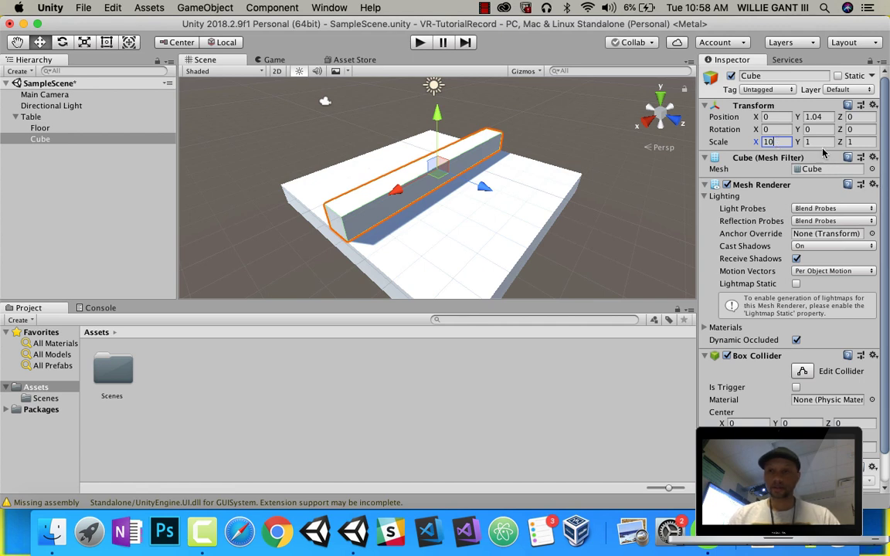
click(857, 142)
text(0.1)
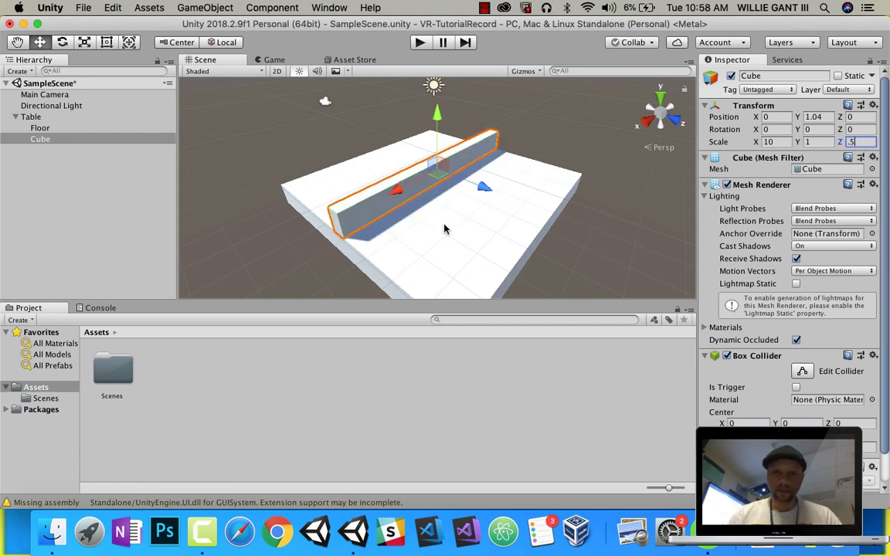
drag(484, 186, 427, 164)
click(865, 116)
text(-5)
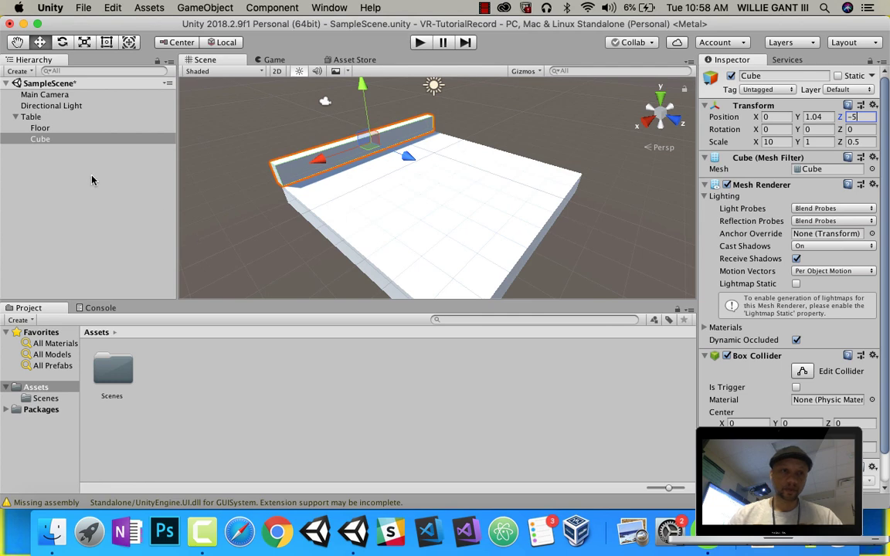
- Confirm the wall cube's Z position of -5 and rename it Wall
click(249, 160)
click(297, 171)
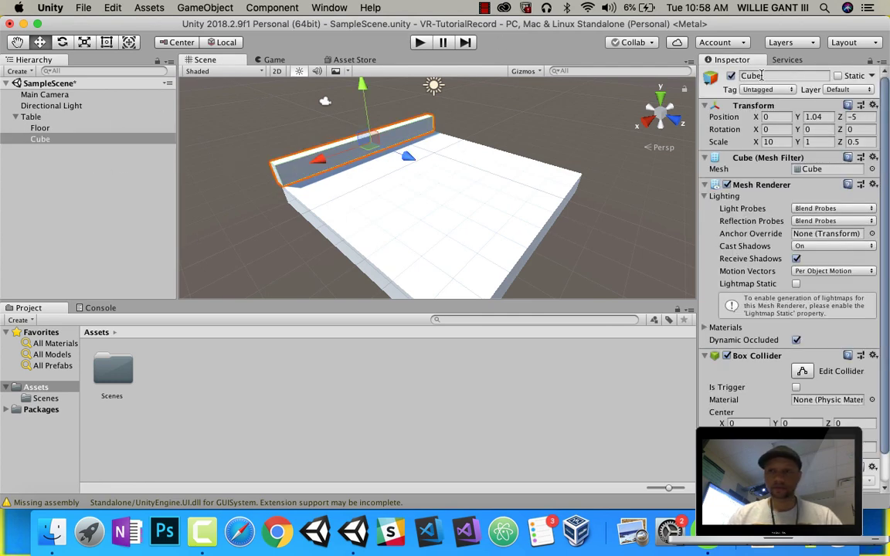
double_click(761, 75)
text(Wall)
key(Return)
- Duplicate Wall to create a second side wall, Wall (1)
right_click(48, 139)
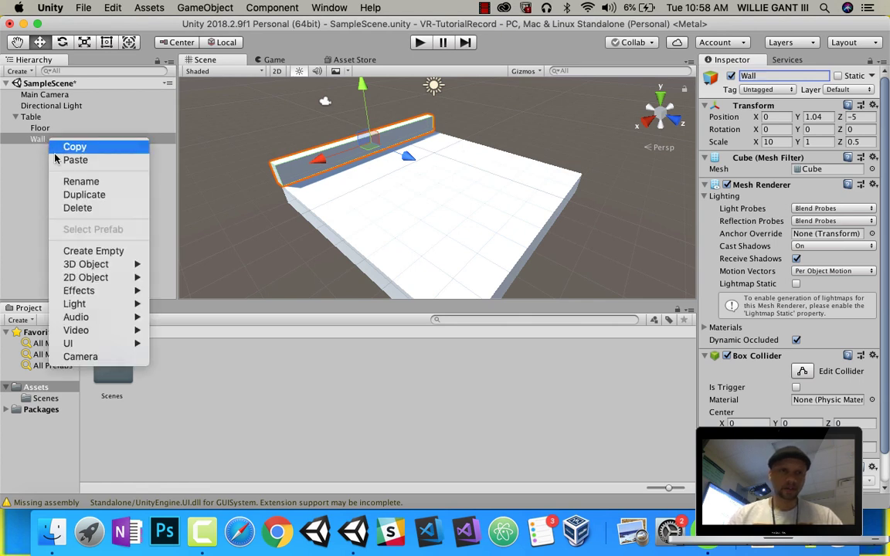
click(84, 194)
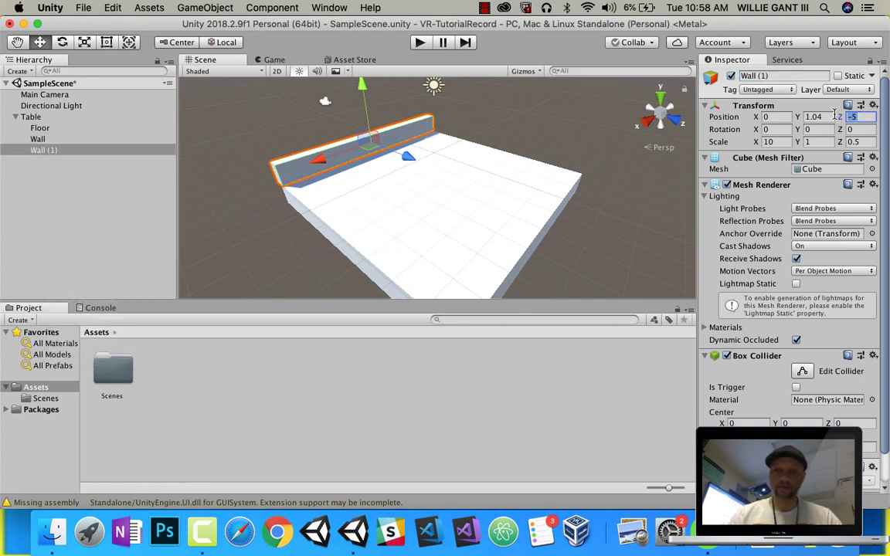
text(5)
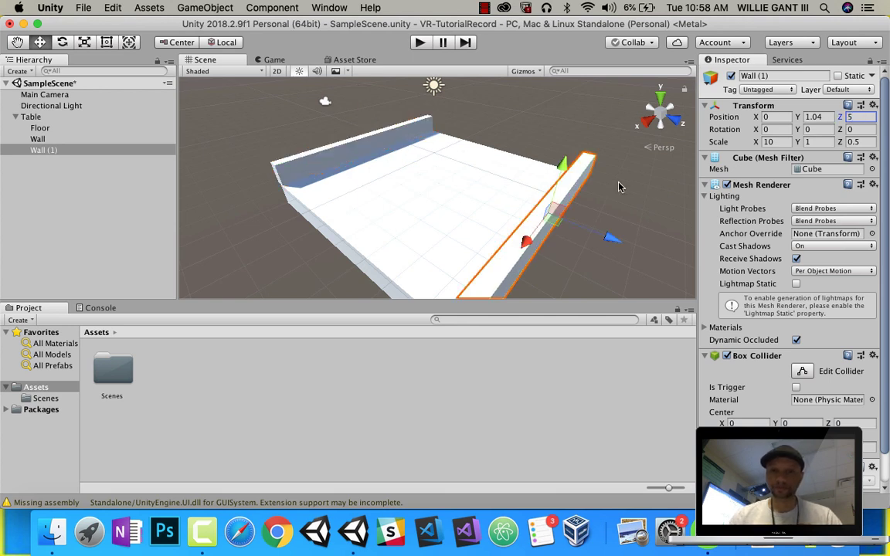
scroll(478, 223, up, 6)
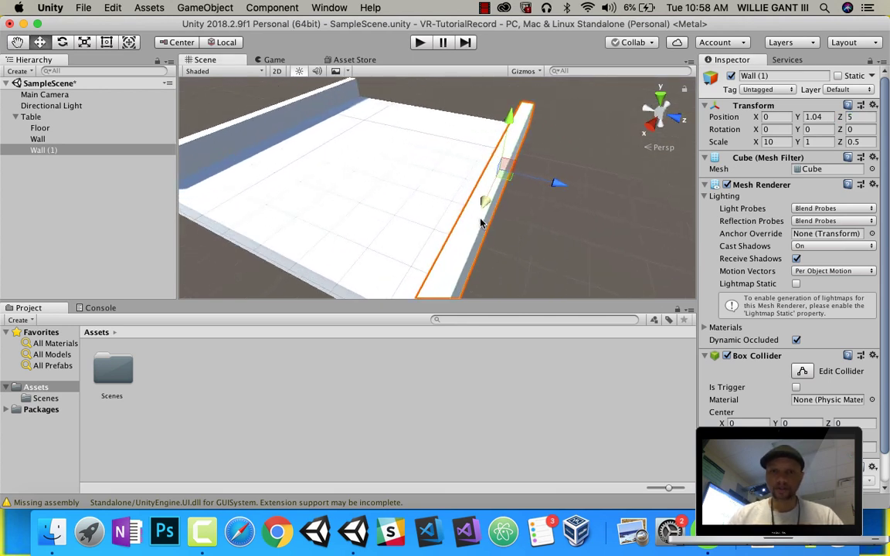
scroll(475, 219, down, 8)
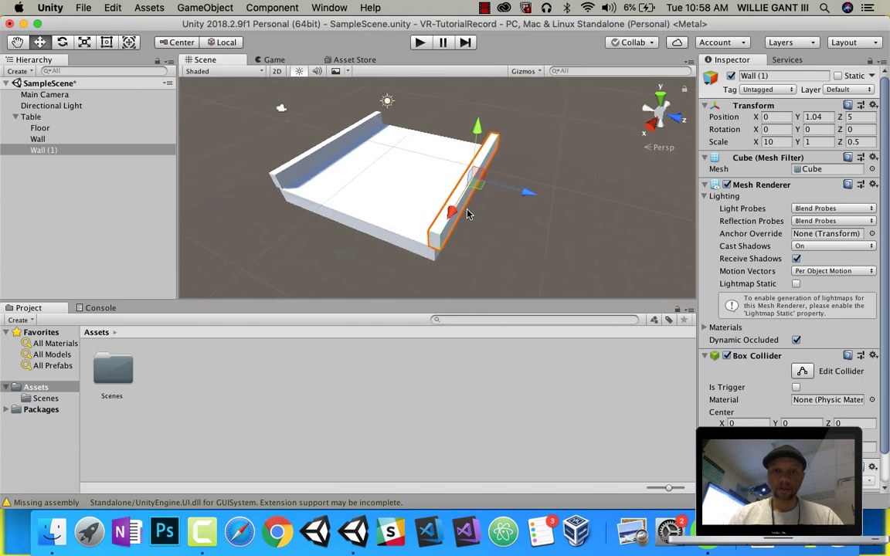
scroll(459, 217, up, 1)
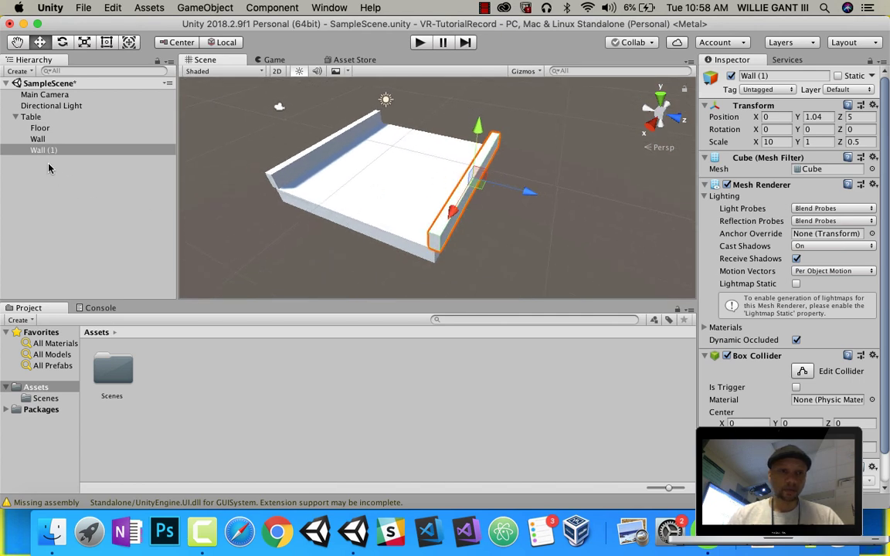
- Duplicate Wall (1) as Wall (2) and rotate it to Y -90
right_click(43, 147)
click(77, 203)
drag(489, 175, 455, 167)
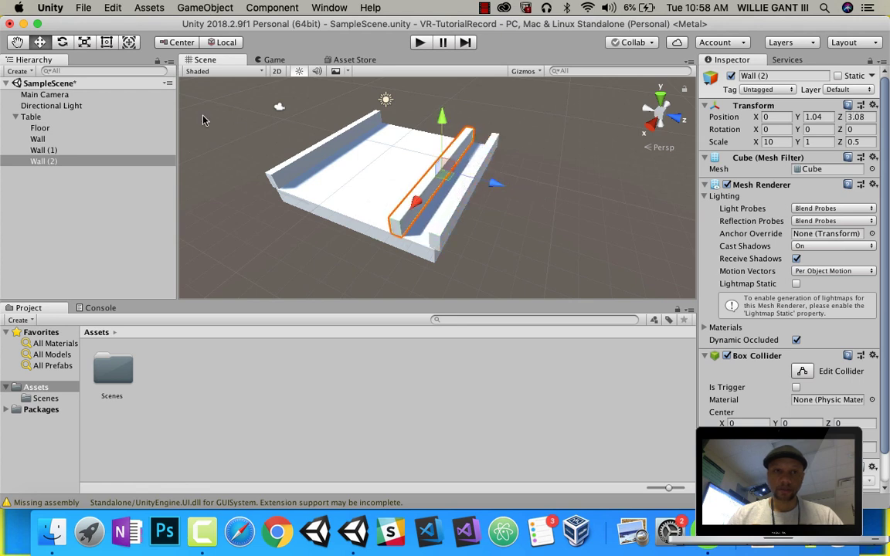
click(62, 42)
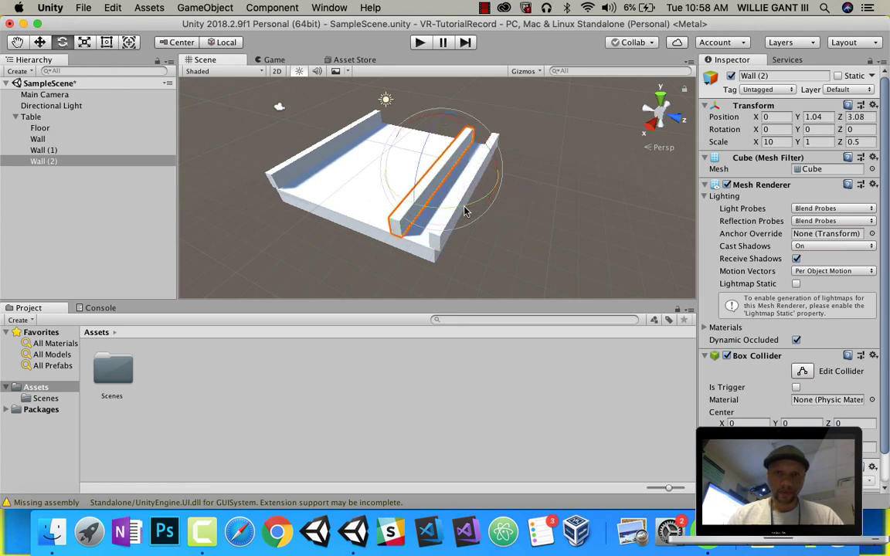
drag(464, 211, 625, 104)
click(821, 129)
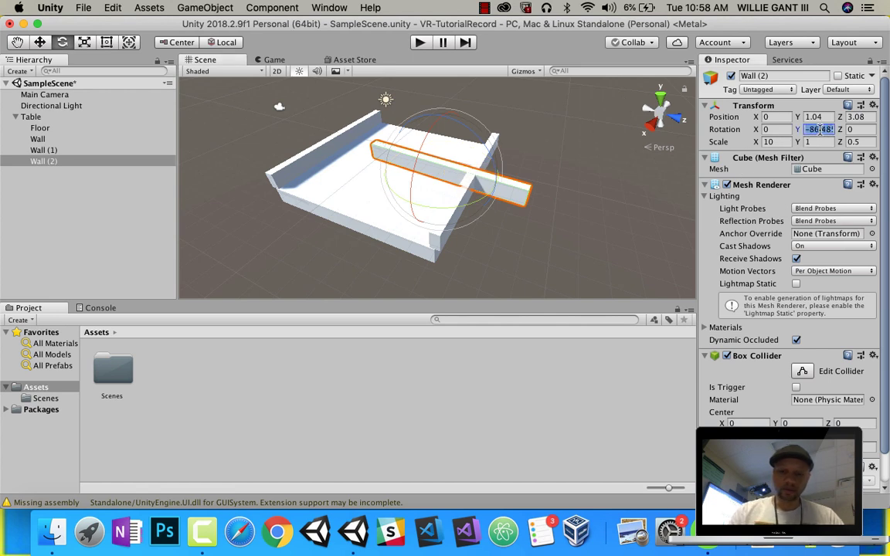
text(-90)
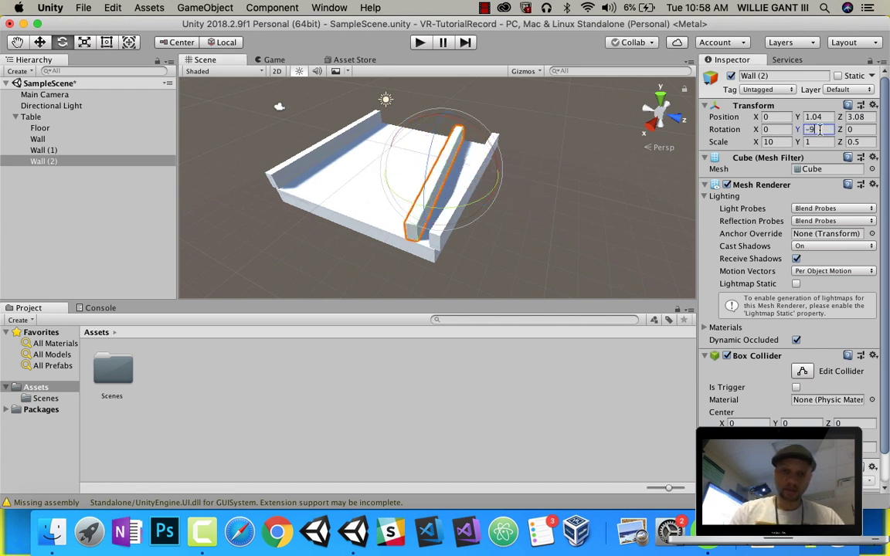
- Position Wall (2) at X 5, Z 0 across the table's end
click(45, 47)
drag(490, 179, 452, 174)
click(862, 118)
double_click(863, 118)
text(0)
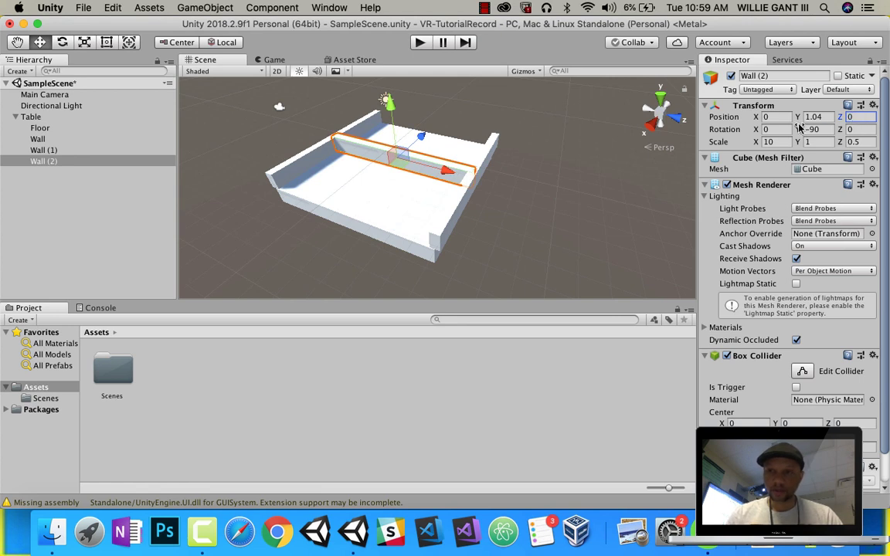
click(776, 117)
text(5)
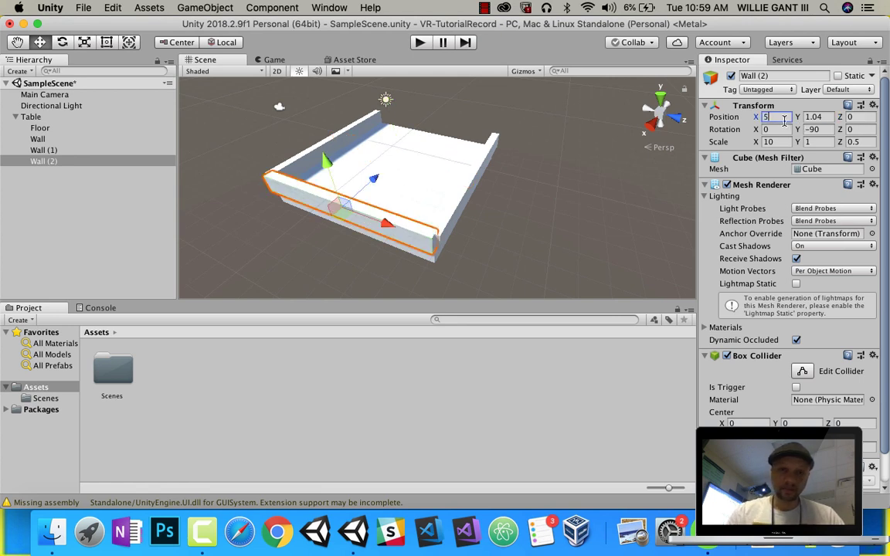
- Duplicate Wall (2) as Wall (3) and set its X position to -5
right_click(66, 164)
click(98, 223)
click(770, 118)
text(-5)
key(Return)
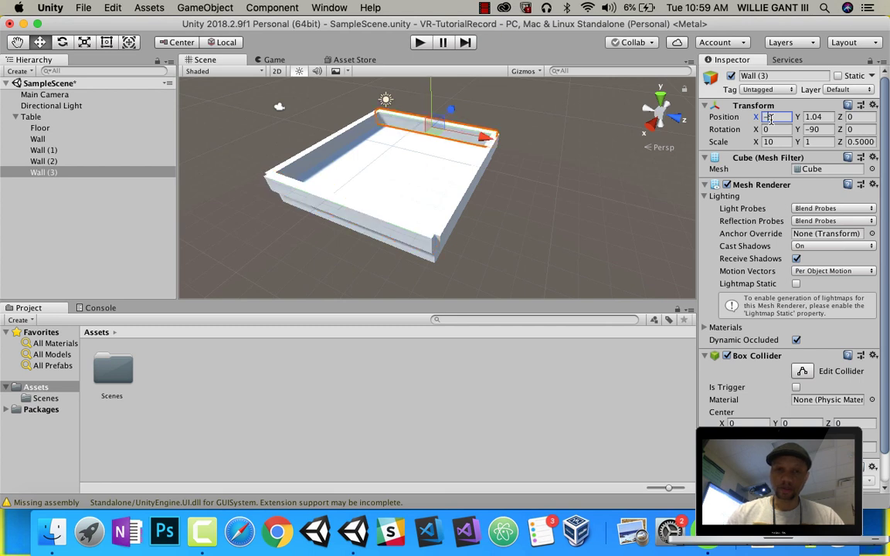
click(502, 205)
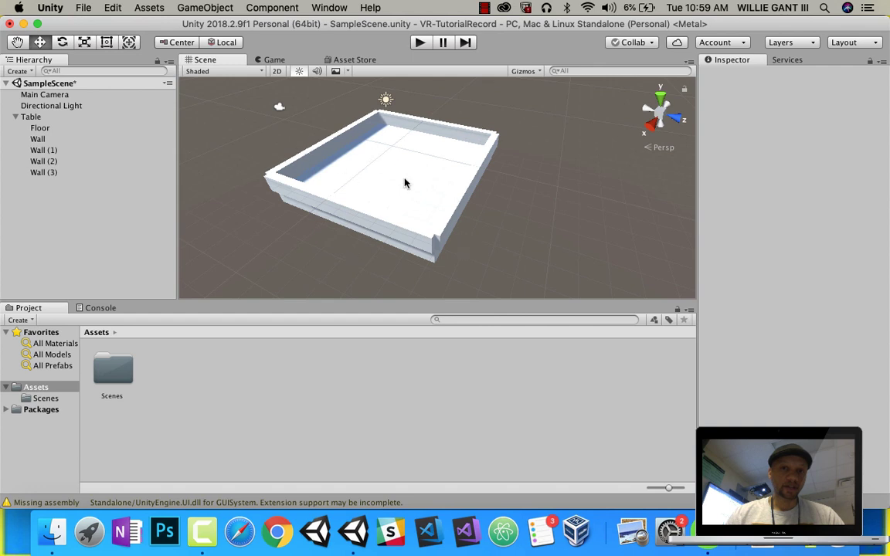
- Duplicate Wall into Wall (4) and Wall (5) and move them inward as lengthwise dividers
click(305, 163)
alt+drag(303, 181, 300, 193)
scroll(299, 193, up, 10)
scroll(353, 216, down, 5)
alt+drag(382, 208, 429, 193)
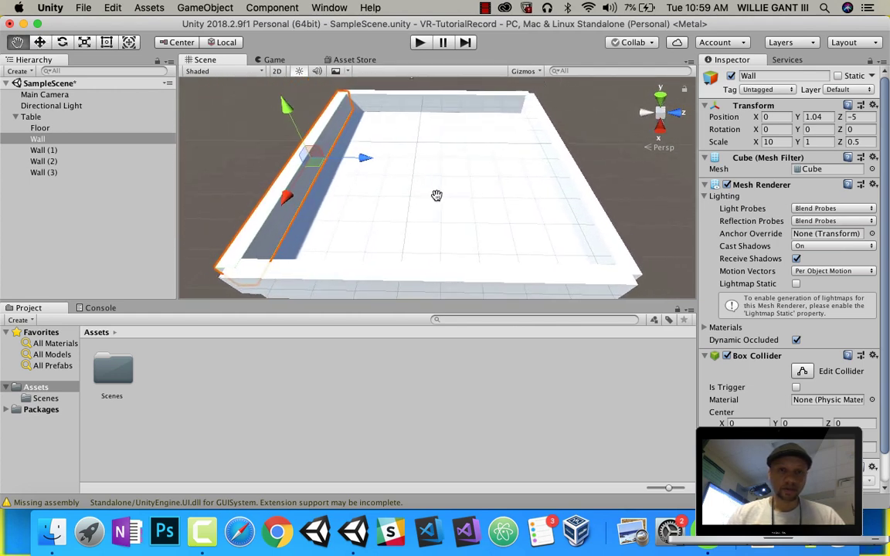
right_click(38, 139)
click(76, 193)
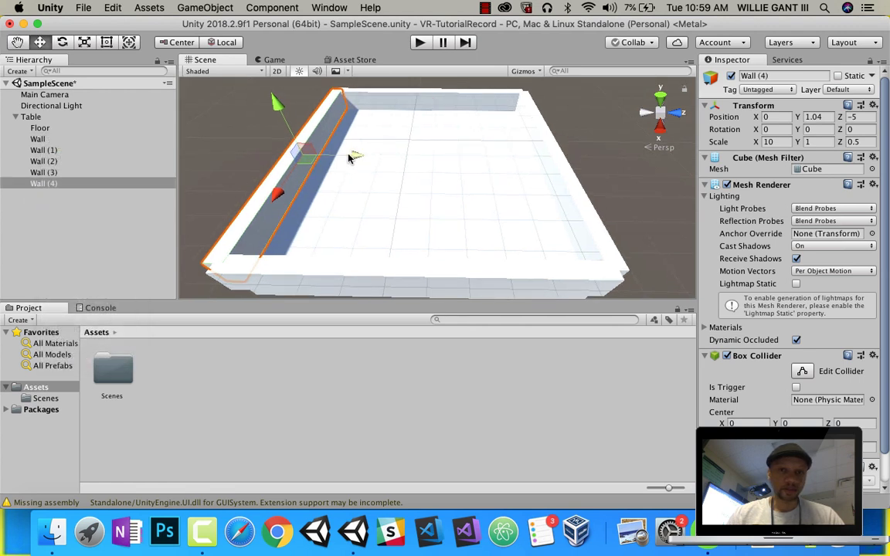
drag(354, 157, 432, 163)
right_click(50, 185)
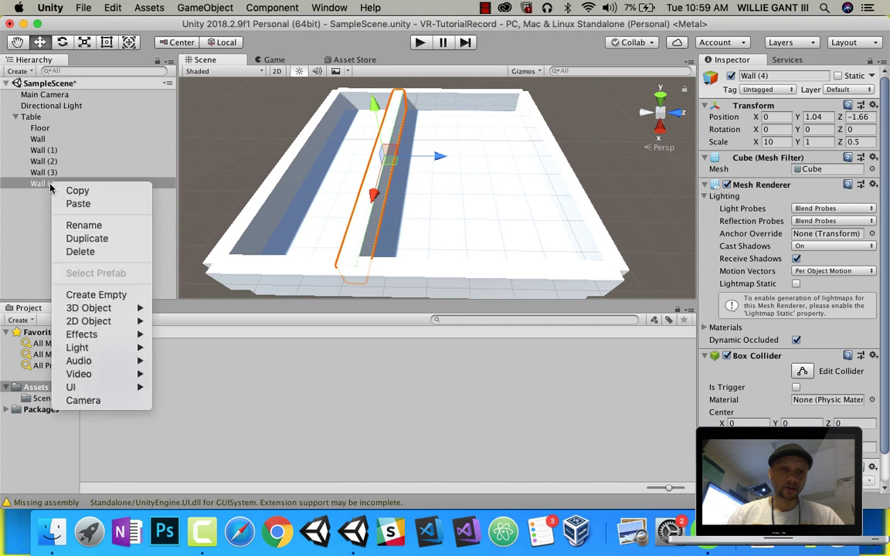
click(86, 238)
drag(441, 159, 521, 159)
click(381, 180)
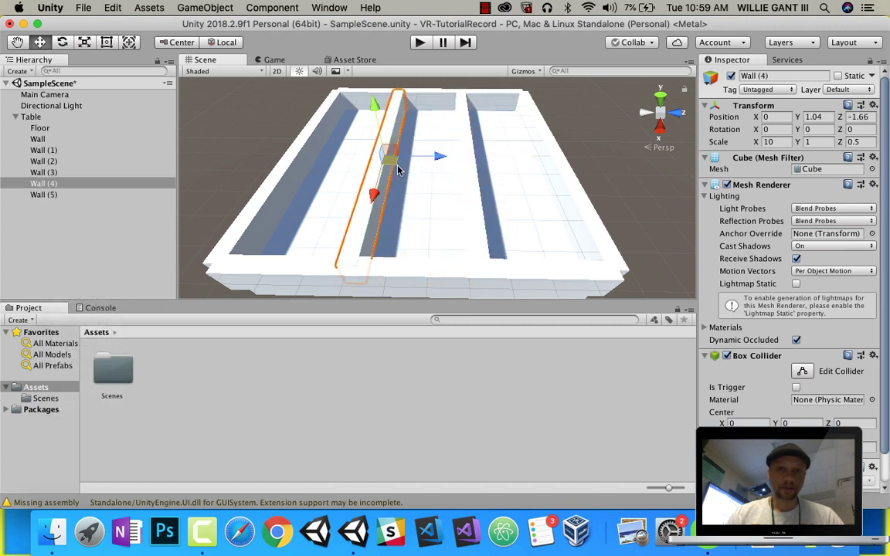
drag(407, 163, 428, 153)
- Duplicate Wall (3) into Wall (6) and Wall (7) and move them inward as crosswise dividers
click(429, 98)
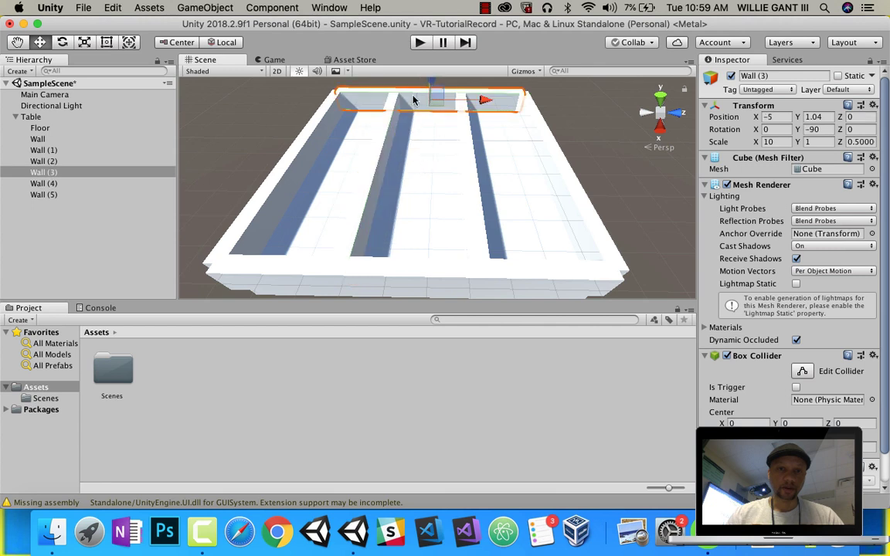
right_click(65, 180)
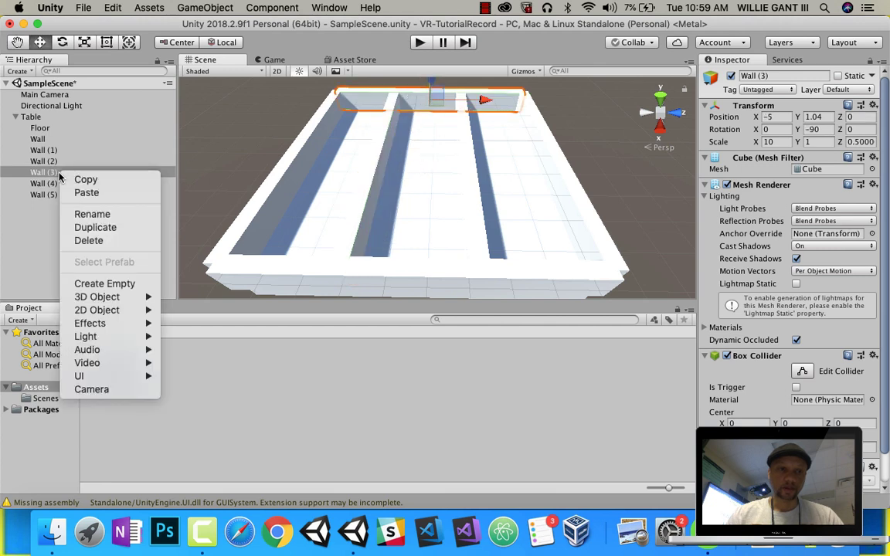
click(98, 227)
alt+drag(518, 153, 261, 163)
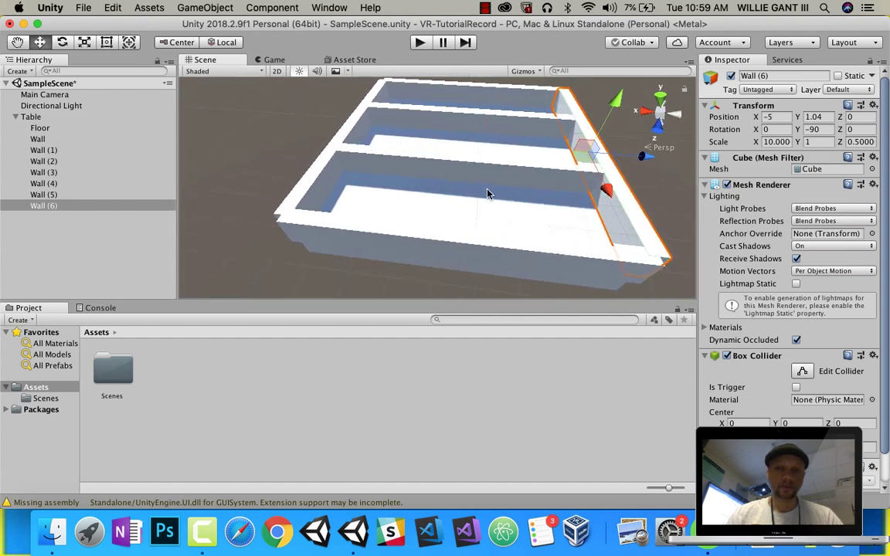
middle_drag(514, 184, 516, 148)
drag(533, 148, 495, 152)
right_click(51, 207)
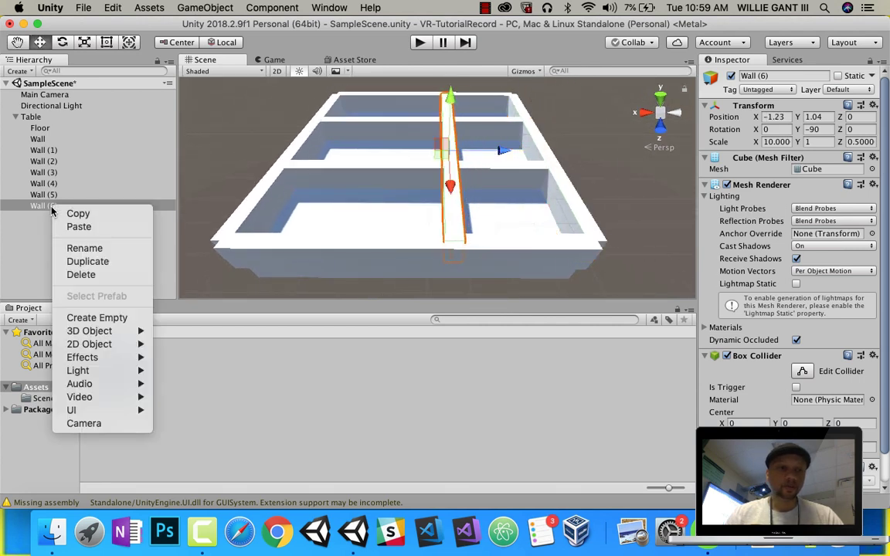
click(91, 261)
drag(499, 149, 407, 165)
scroll(436, 195, up, 3)
- Create a material named Table Dark with a dark brown albedo of 823901
mouse_move(429, 249)
alt+mouse_down()
mouse_move(441, 232)
mouse_move(419, 244)
alt+mouse_up()
right_click(181, 396)
mouse_move(305, 190)
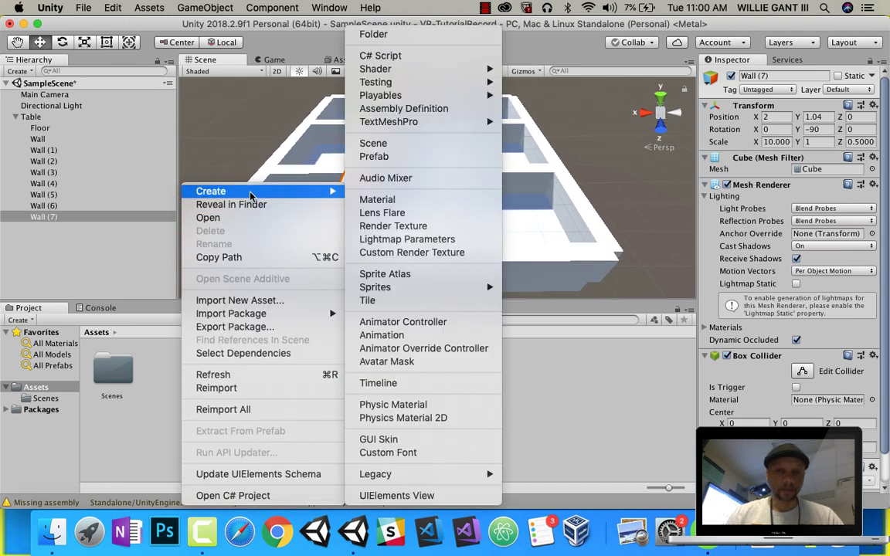
click(381, 201)
text(Table)
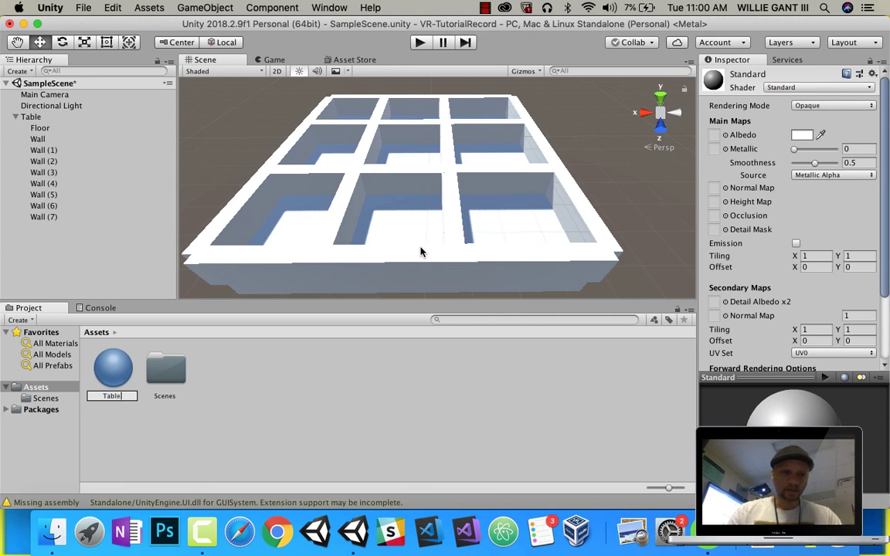
text( Dark)
key(Return)
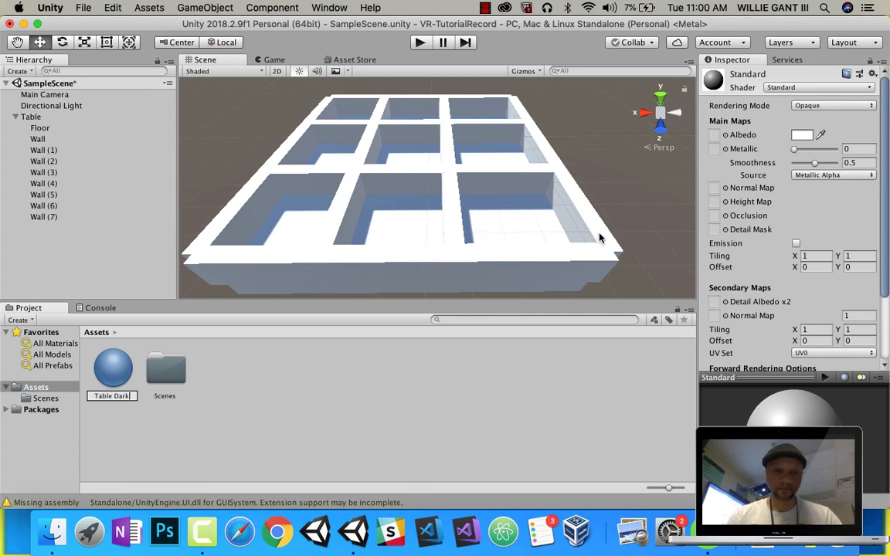
click(802, 135)
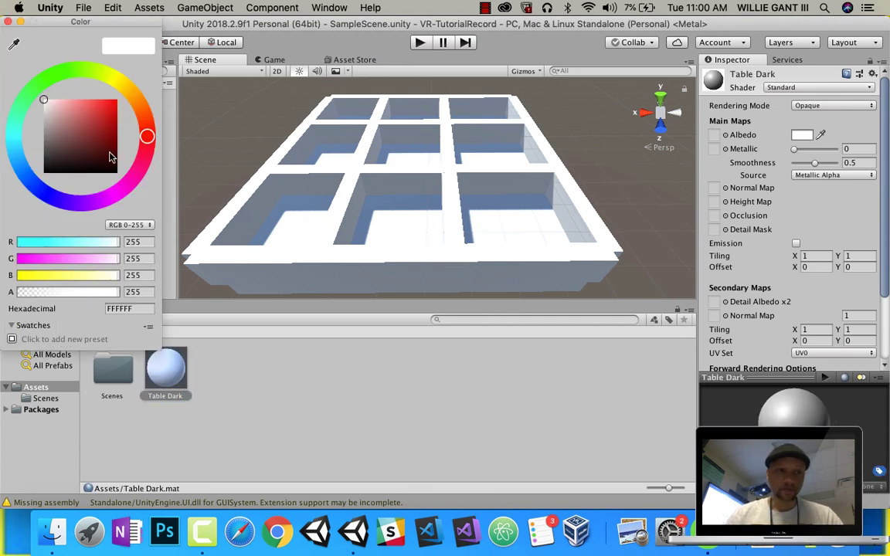
drag(146, 139, 117, 135)
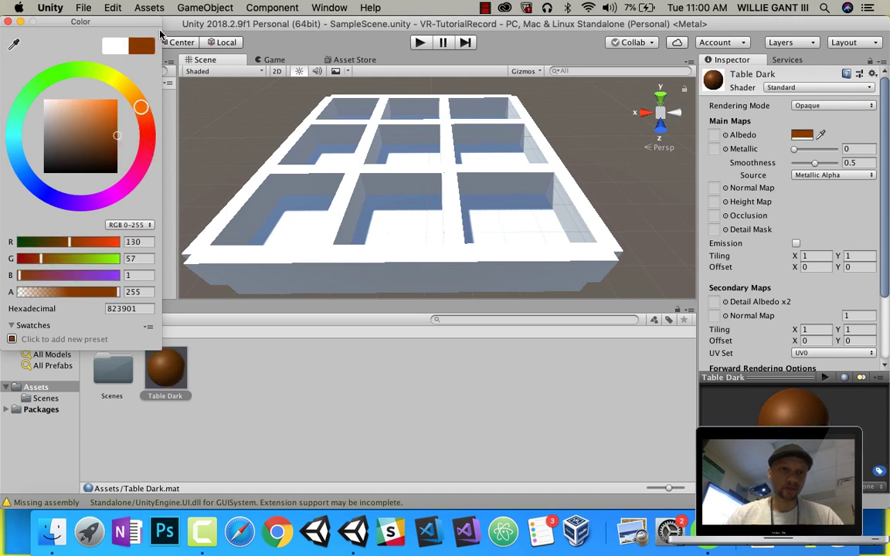
click(8, 22)
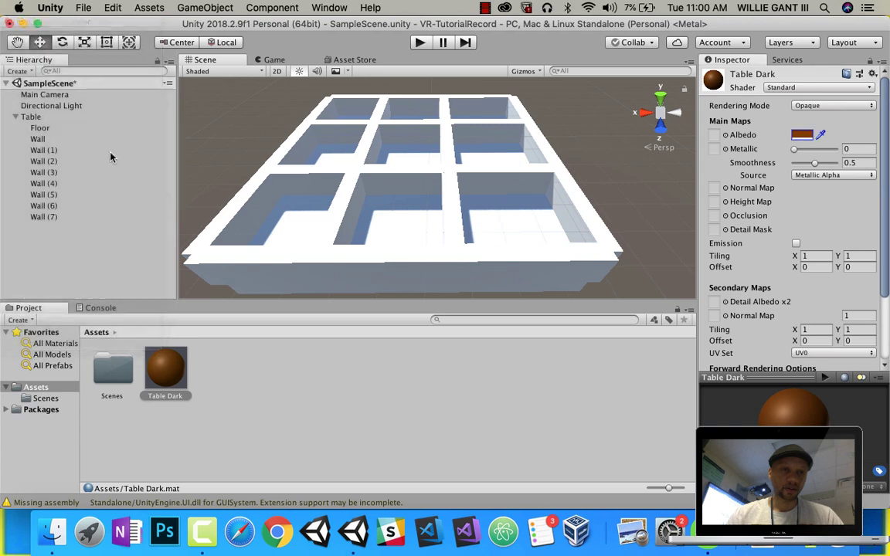
- Create a Table Light material by sampling Table Dark's brown and lightening it to E5A178
right_click(230, 377)
mouse_move(302, 192)
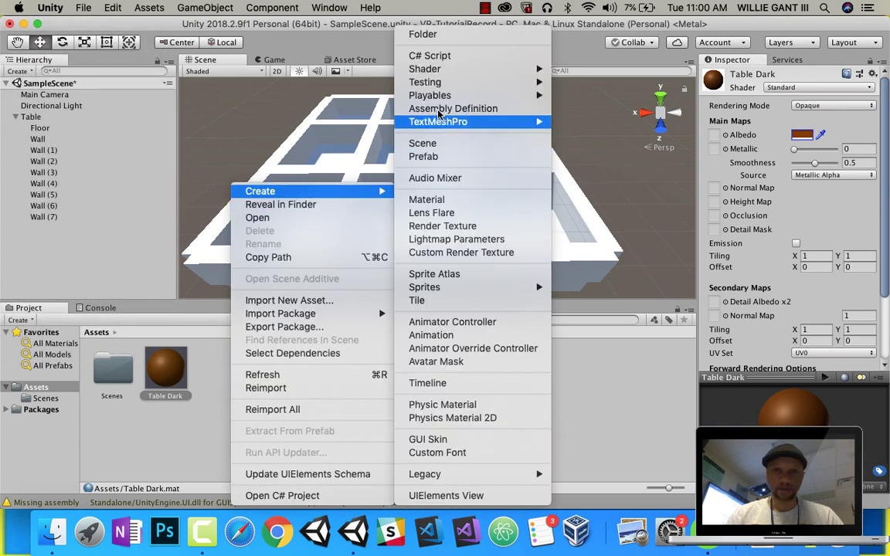
click(427, 200)
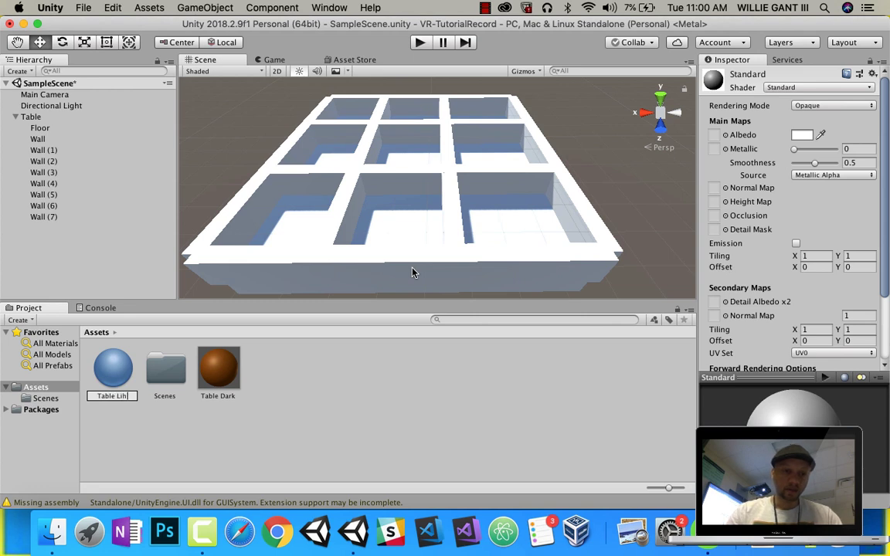
key(Return)
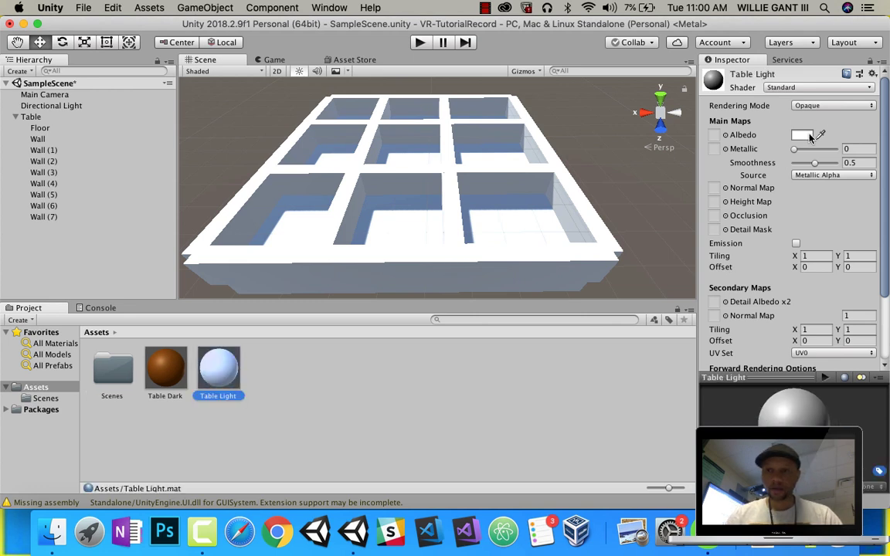
click(820, 135)
click(161, 363)
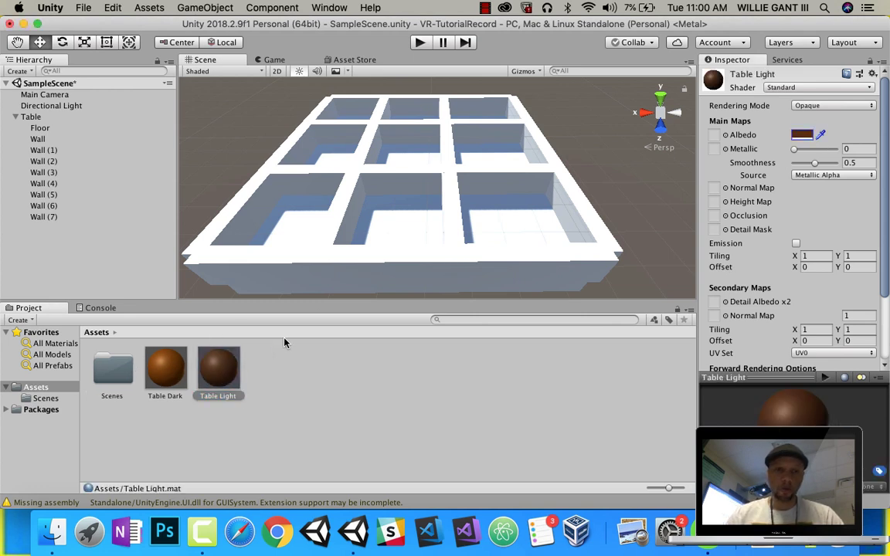
click(802, 134)
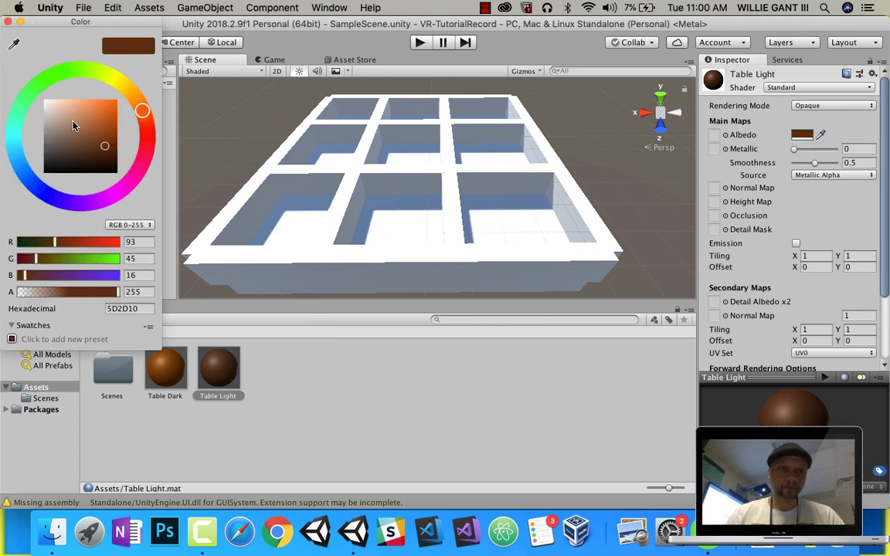
mouse_move(70, 115)
mouse_down()
mouse_move(72, 100)
mouse_move(78, 107)
mouse_up()
click(9, 23)
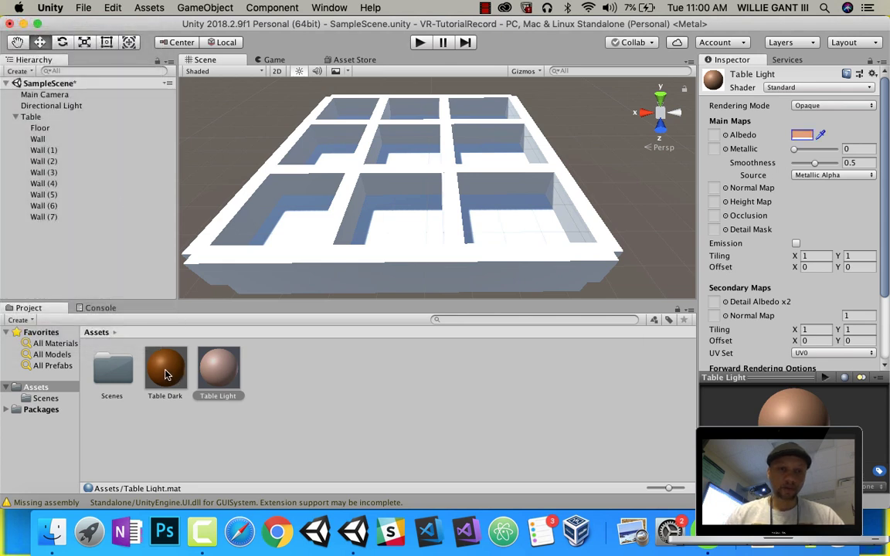
- Apply Table Dark to the front, left and right walls and the inner divider walls
drag(164, 374, 328, 272)
drag(164, 372, 340, 210)
drag(170, 375, 242, 247)
drag(164, 374, 307, 187)
drag(164, 370, 308, 203)
drag(174, 367, 448, 220)
drag(165, 369, 404, 115)
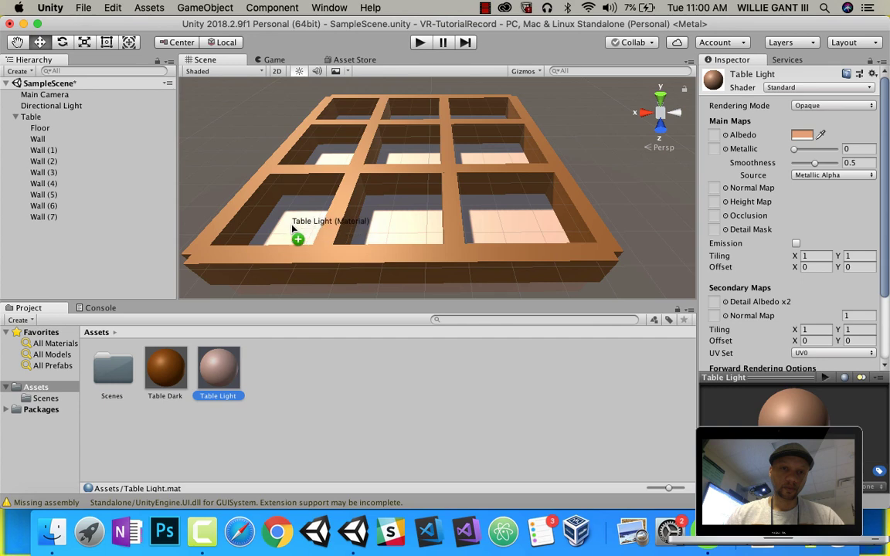